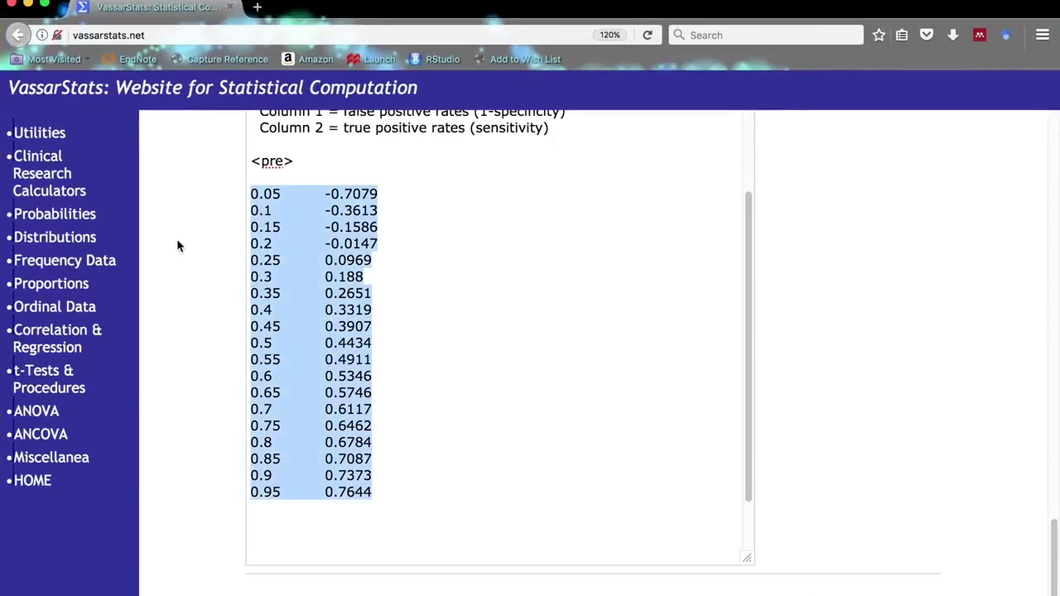
Open Calculator 3 from the Clinical Research Calculators and go to the Group 1 Absent cell of its data entry table.
{"action": "left_click", "coordinate": [48, 158]}
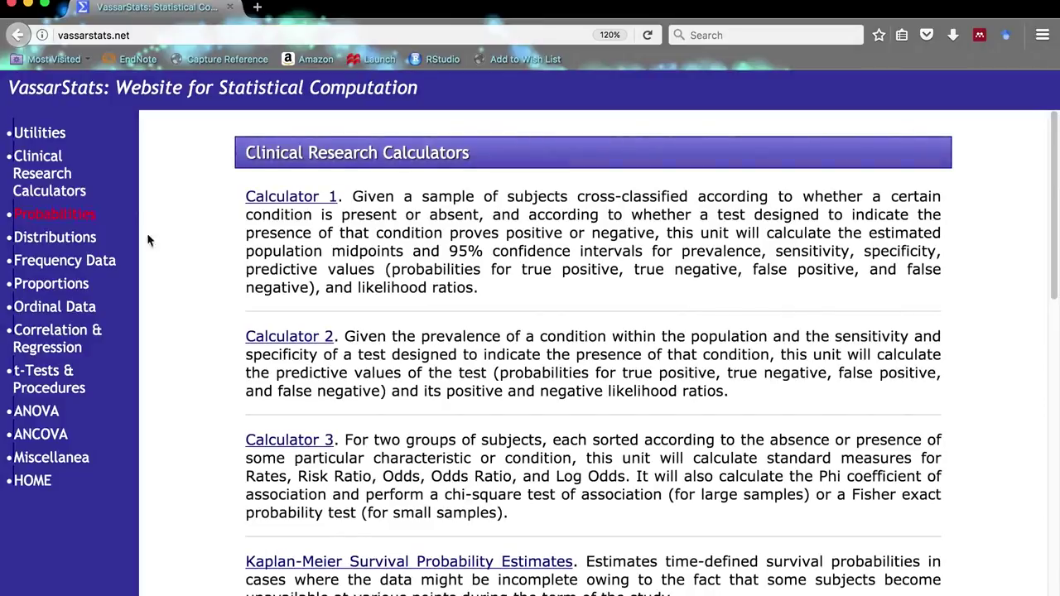
{"action": "left_click", "coordinate": [269, 443]}
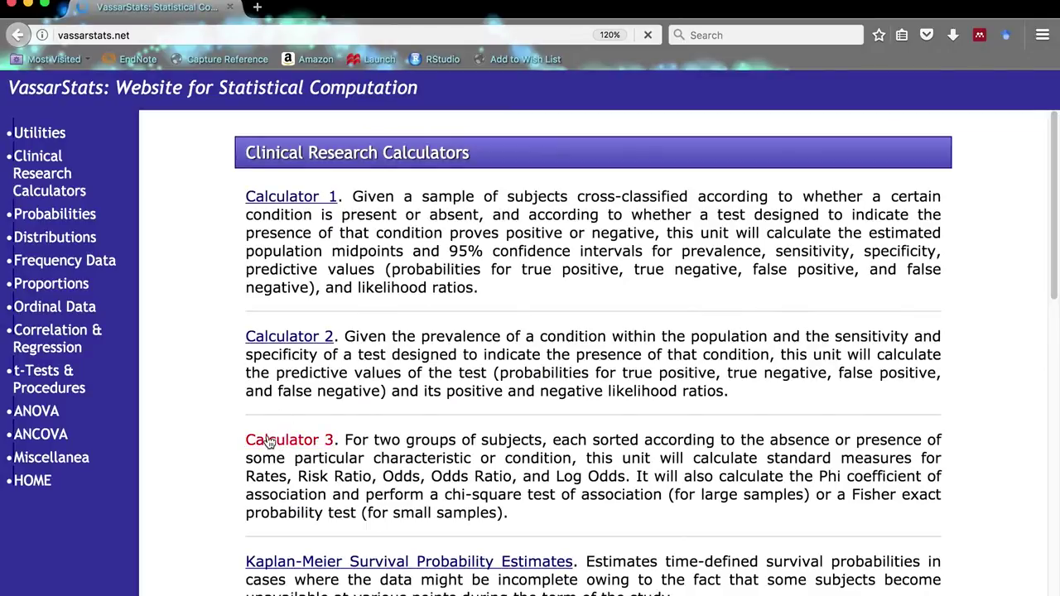
{"action": "scroll", "coordinate": [297, 305], "scroll_direction": "down", "scroll_amount": 5}
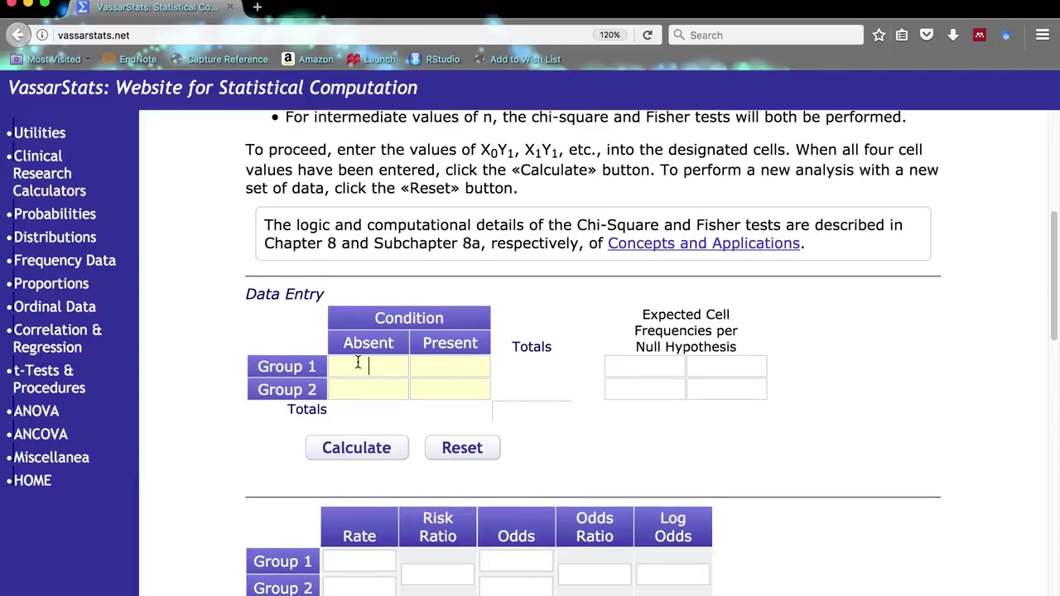
{"action": "left_click", "coordinate": [358, 362]}
{"action": "scroll", "coordinate": [357, 361], "scroll_direction": "down", "scroll_amount": 1}
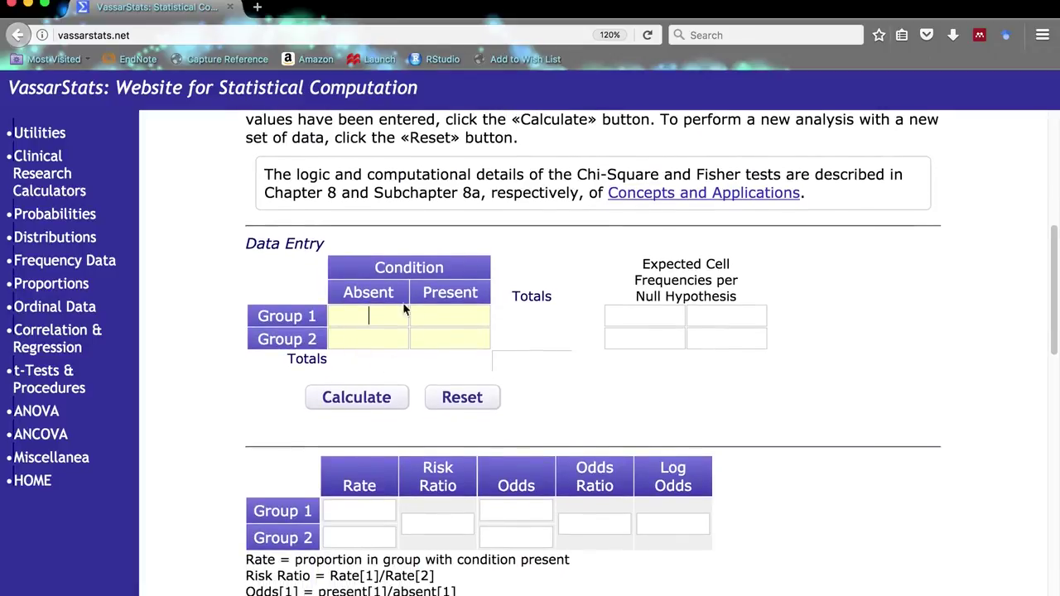
{"action": "scroll", "coordinate": [431, 393], "scroll_direction": "down", "scroll_amount": 1}
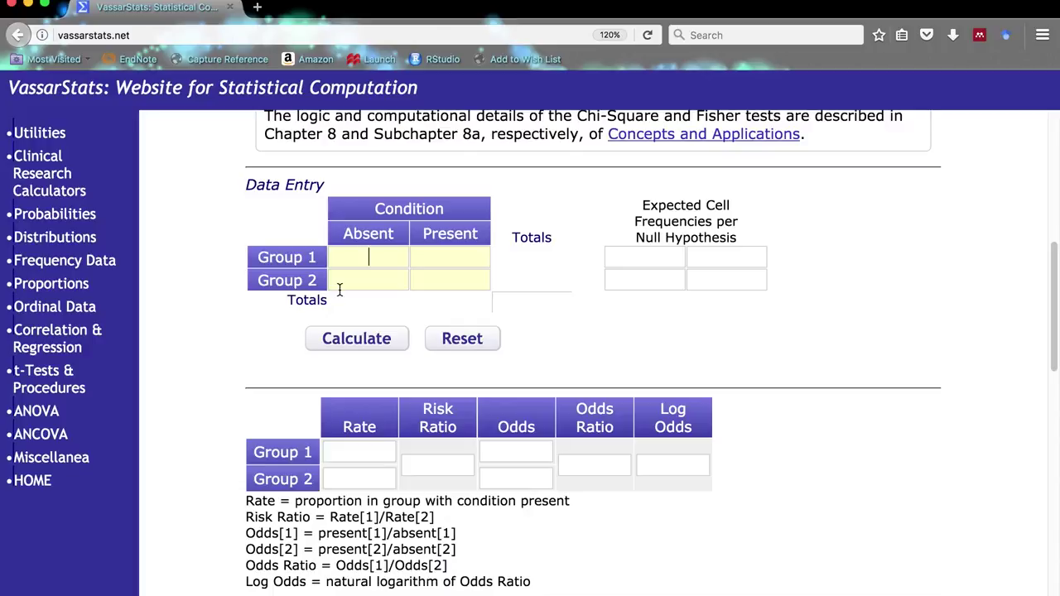
Enter 10 absent and 2 present for Group 1, 6 absent and 6 present for Group 2, and calculate the statistics.
{"action": "type", "text": "10"}
{"action": "key", "text": "Tab"}
{"action": "type", "text": "2"}
{"action": "key", "text": "Tab"}
{"action": "key", "text": "Tab"}
{"action": "key", "text": "Tab"}
{"action": "key", "text": "Tab"}
{"action": "type", "text": "6"}
{"action": "key", "text": "Tab"}
{"action": "type", "text": "6"}
{"action": "left_click", "coordinate": [322, 347]}
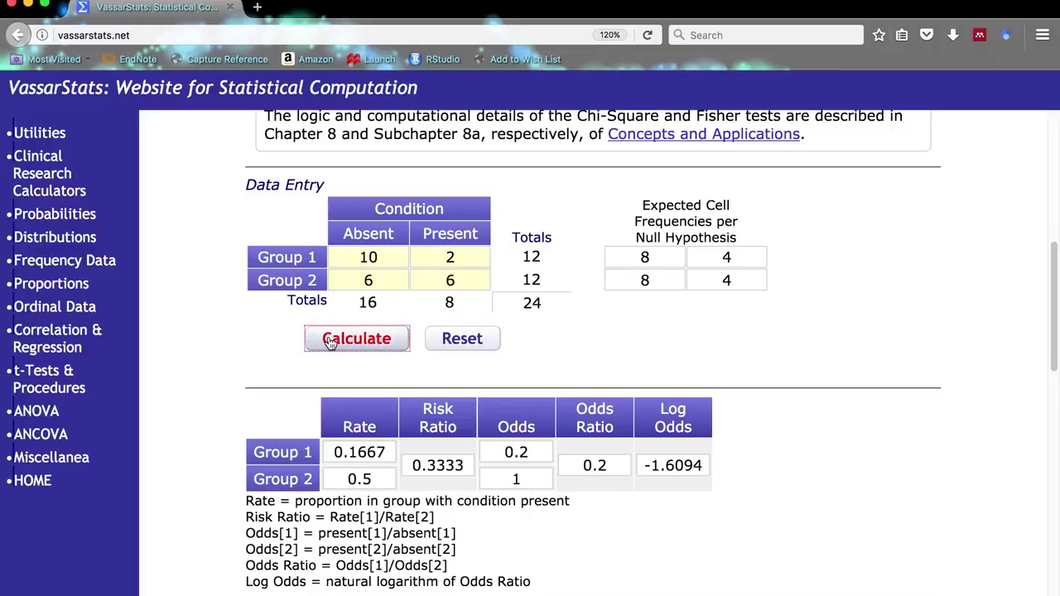
Examine the calculated rates, risk ratio, odds and odds ratio for both groups together with their definitions.
{"action": "scroll", "coordinate": [830, 344], "scroll_direction": "down", "scroll_amount": 3}
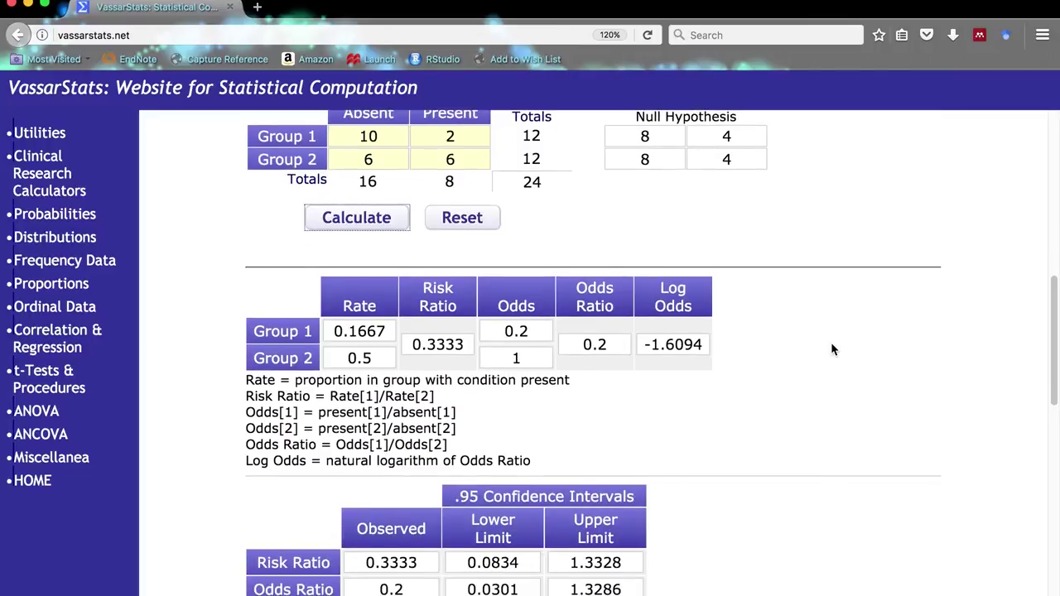
{"action": "scroll", "coordinate": [547, 476], "scroll_direction": "up", "scroll_amount": 2}
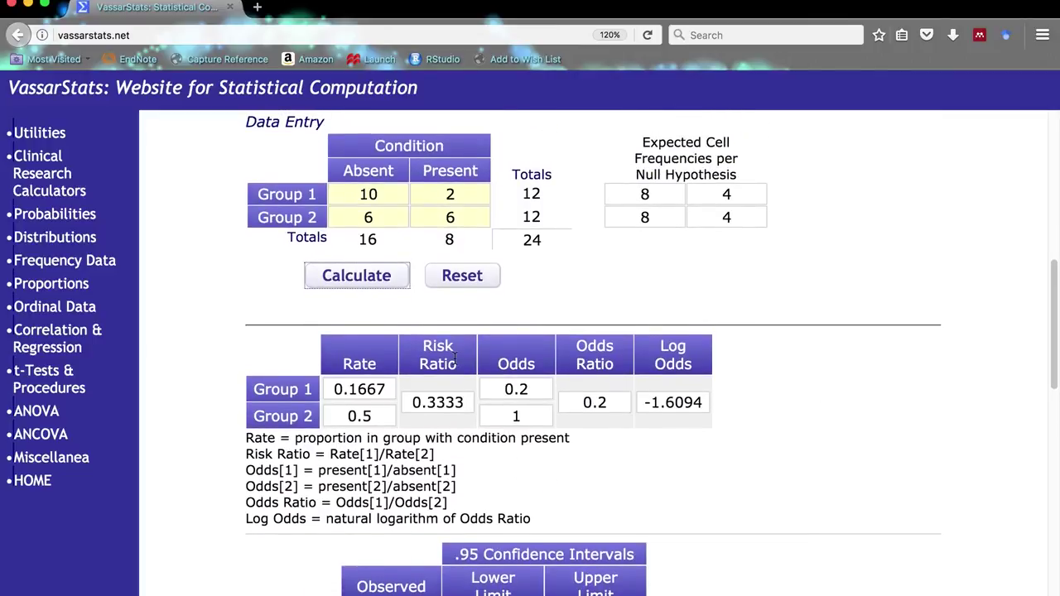
{"action": "left_click_drag", "start_coordinate": [248, 438], "coordinate": [605, 442]}
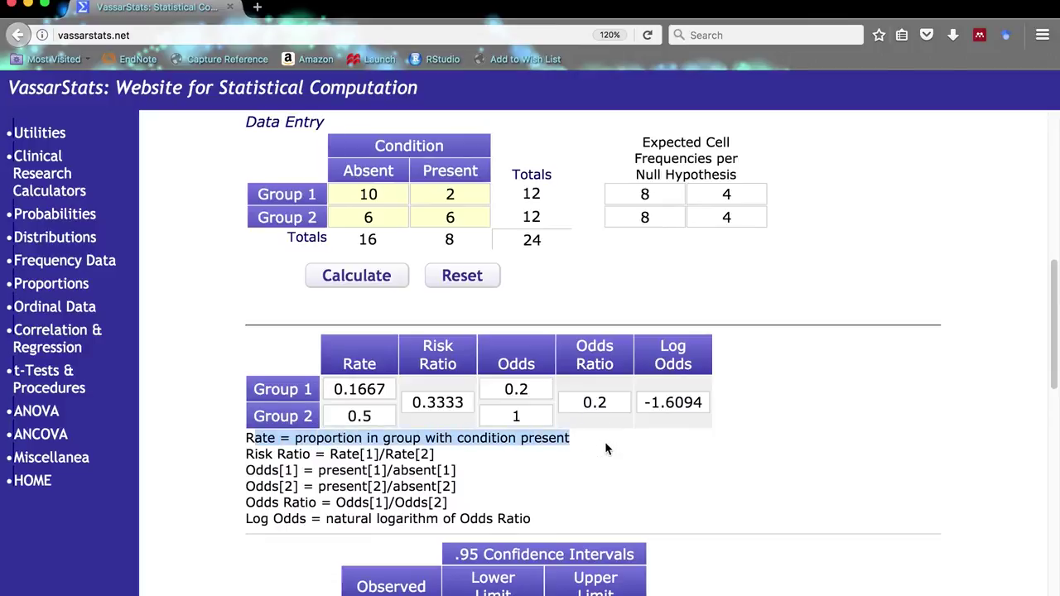
{"action": "left_click", "coordinate": [605, 445]}
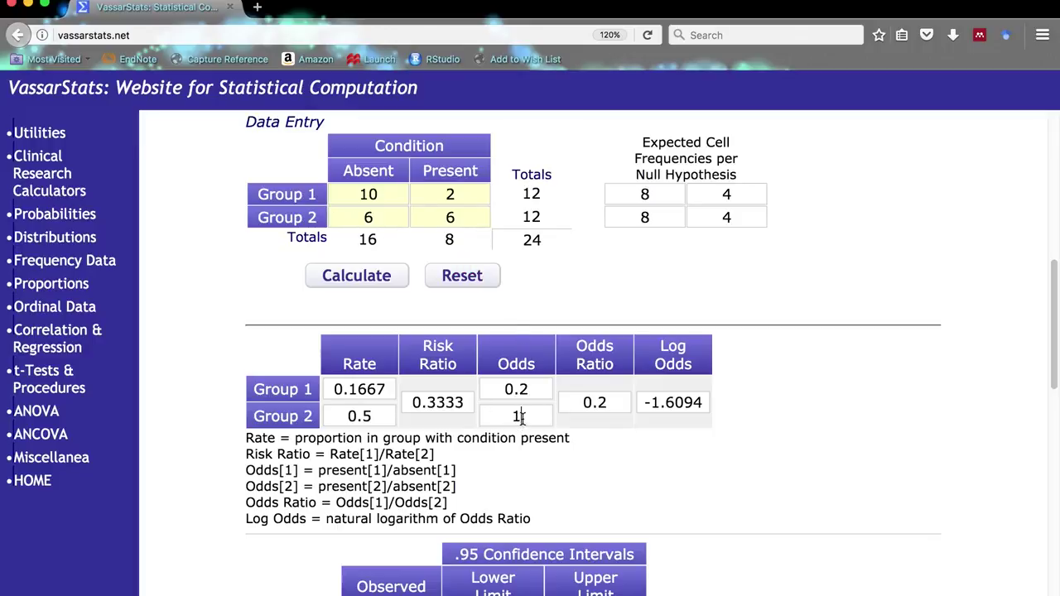
{"action": "left_click", "coordinate": [474, 216]}
{"action": "left_click", "coordinate": [391, 415]}
{"action": "left_click", "coordinate": [438, 403]}
{"action": "left_click", "coordinate": [603, 398]}
{"action": "left_click", "coordinate": [611, 403]}
{"action": "left_click_drag", "start_coordinate": [612, 403], "coordinate": [572, 403]}
{"action": "left_click", "coordinate": [570, 455]}
Examine the confidence intervals, the chi-square section and the two-tailed P value of the Fisher exact probability test.
{"action": "scroll", "coordinate": [605, 414], "scroll_direction": "down", "scroll_amount": 5}
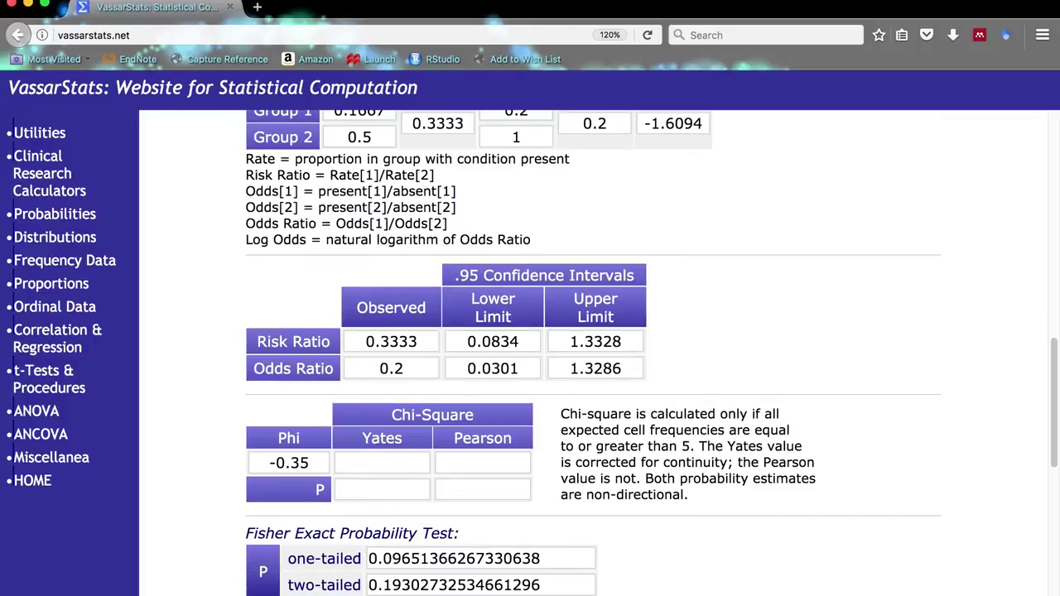
{"action": "key", "text": "ctrl+Up"}
{"action": "left_click", "coordinate": [636, 507]}
{"action": "scroll", "coordinate": [523, 465], "scroll_direction": "up", "scroll_amount": 1}
{"action": "scroll", "coordinate": [523, 465], "scroll_direction": "down", "scroll_amount": 1}
{"action": "scroll", "coordinate": [518, 497], "scroll_direction": "up", "scroll_amount": 6}
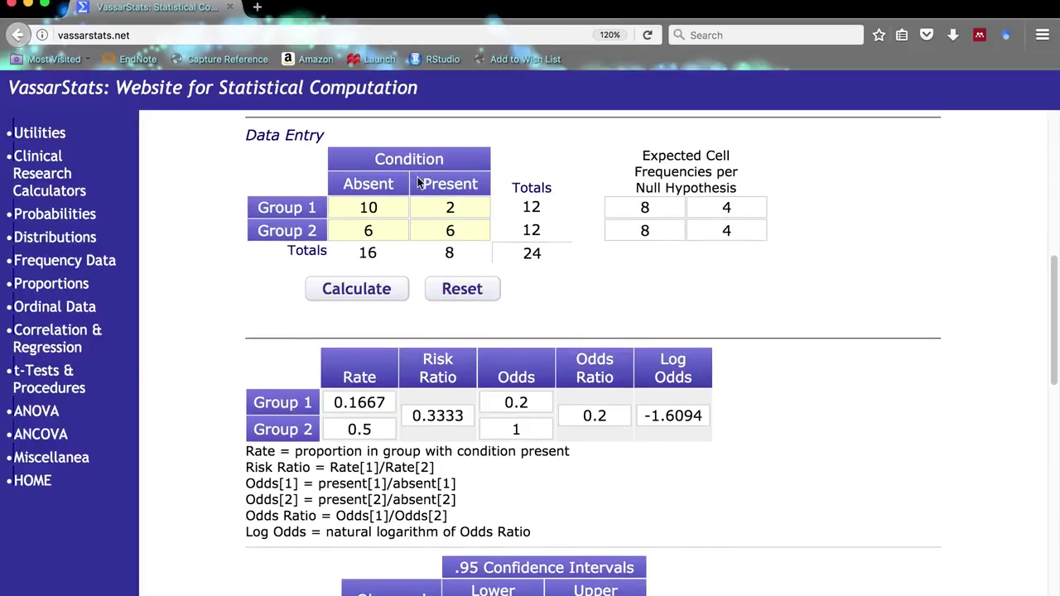
{"action": "scroll", "coordinate": [444, 217], "scroll_direction": "down", "scroll_amount": 8}
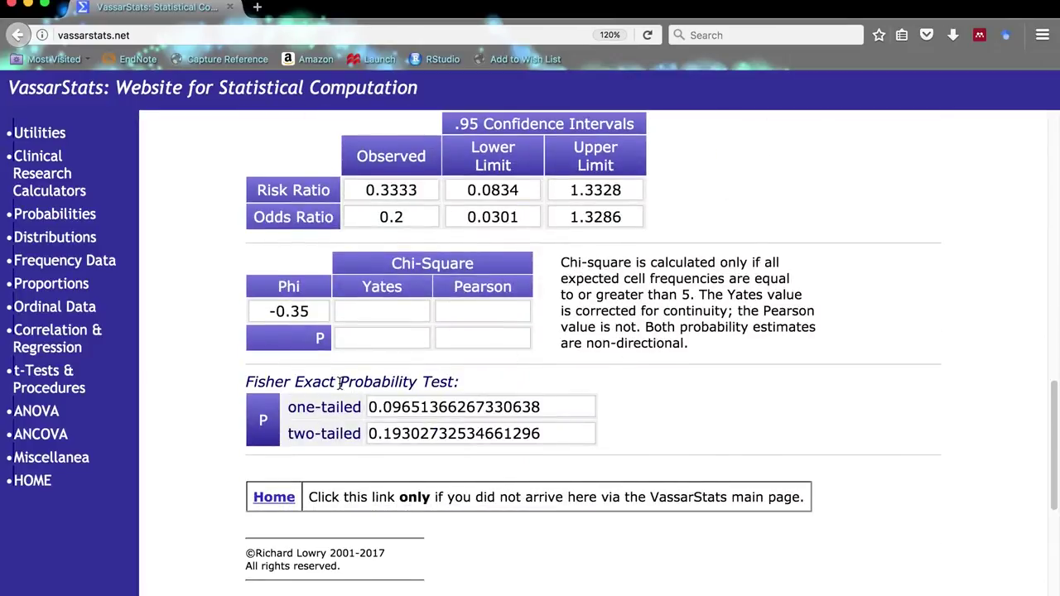
{"action": "left_click_drag", "start_coordinate": [292, 429], "coordinate": [373, 433]}
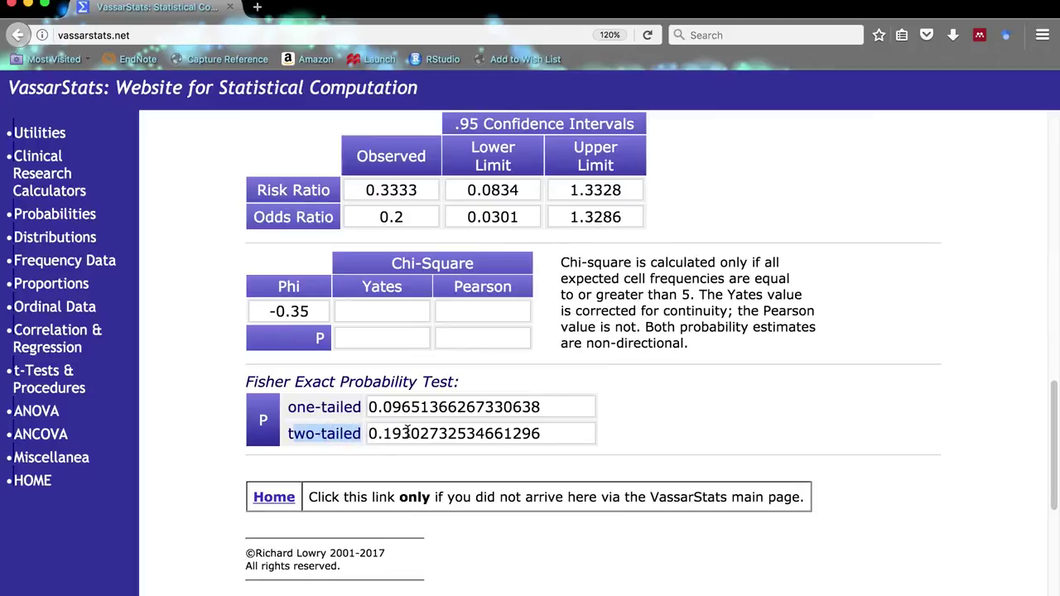
{"action": "double_click", "coordinate": [407, 432]}
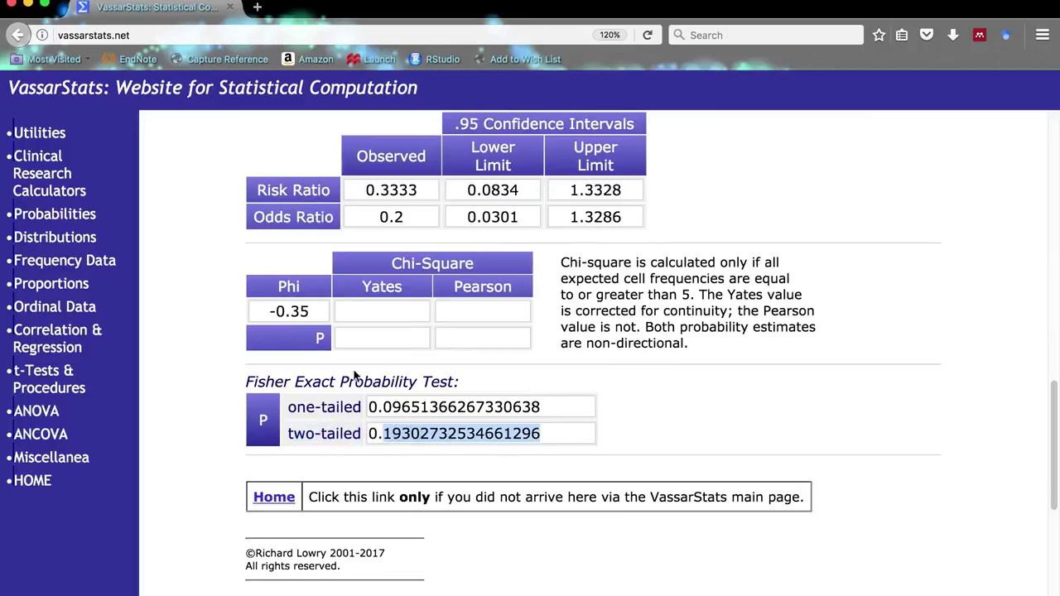
{"action": "left_click", "coordinate": [647, 416]}
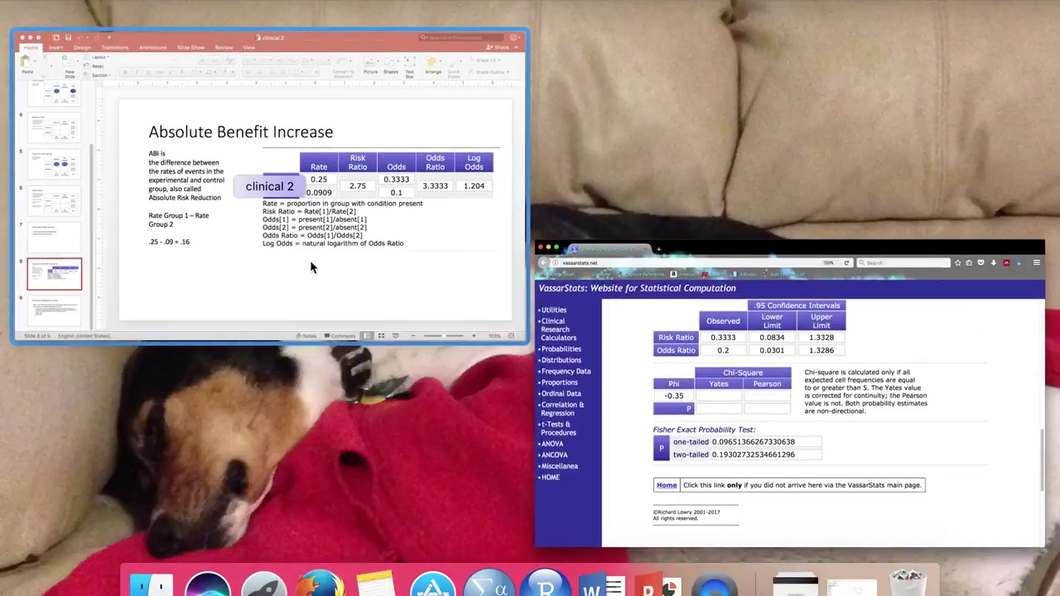
Switch to the PowerPoint presentation, review the Absolute Benefit Increase slide in the slide show and exit the show.
{"action": "left_click", "coordinate": [651, 382]}
{"action": "scroll", "coordinate": [568, 378], "scroll_direction": "up", "scroll_amount": 5}
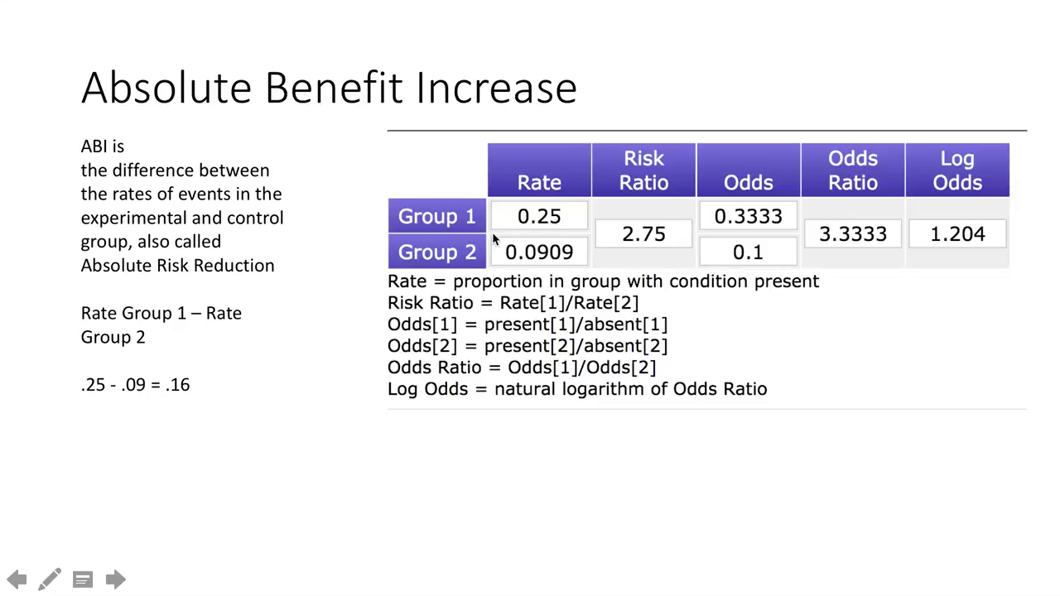
{"action": "key", "text": "Escape"}
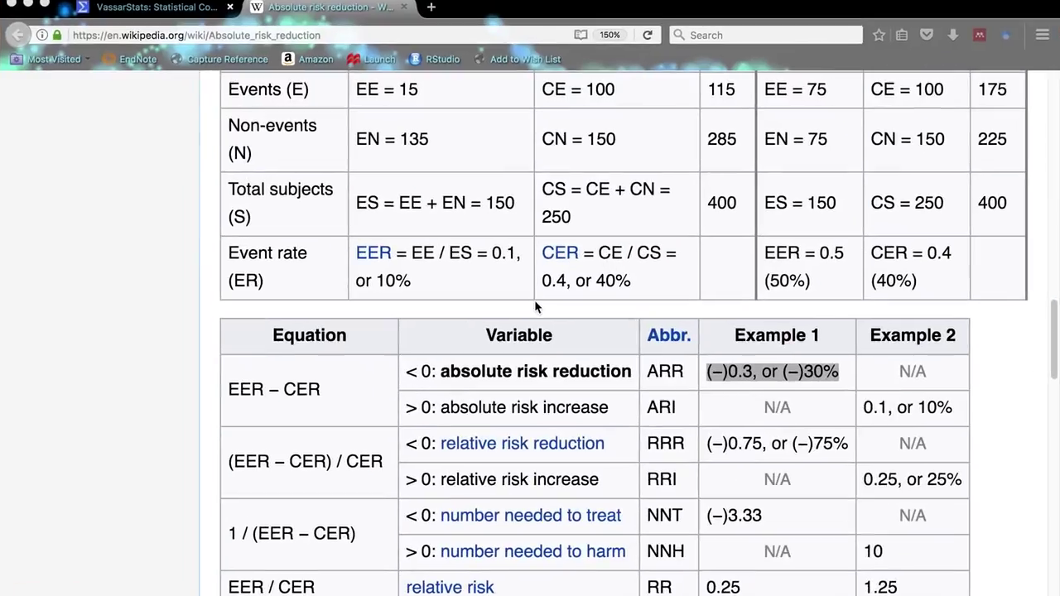
Review the introduction and the worked example tables of the Wikipedia article on absolute risk reduction in the browser.
{"action": "scroll", "coordinate": [272, 187], "scroll_direction": "up", "scroll_amount": 3}
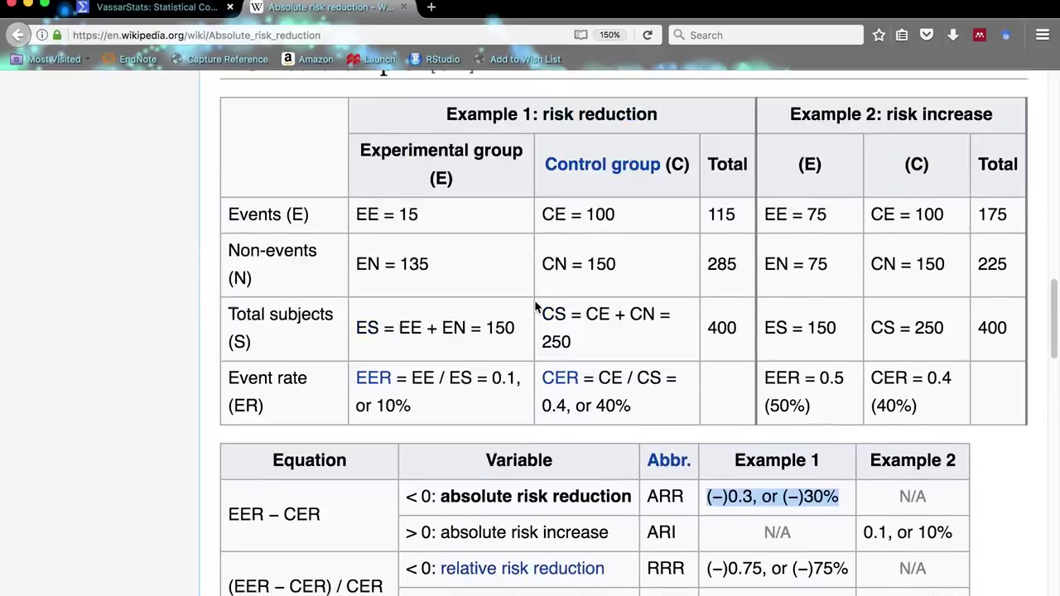
{"action": "scroll", "coordinate": [534, 305], "scroll_direction": "up", "scroll_amount": 10}
{"action": "scroll", "coordinate": [535, 301], "scroll_direction": "up", "scroll_amount": 10}
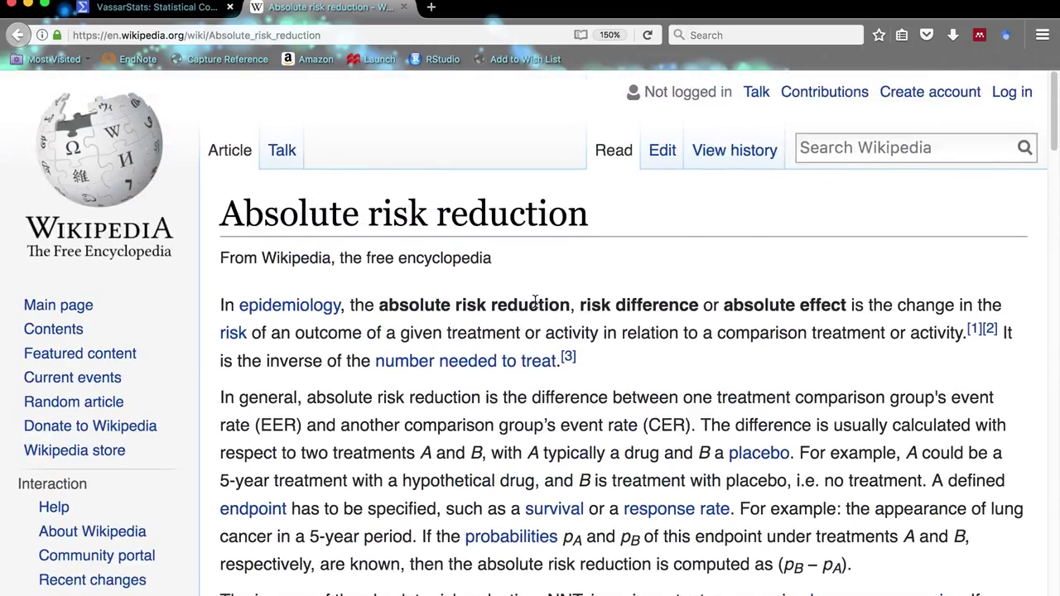
{"action": "scroll", "coordinate": [535, 299], "scroll_direction": "down", "scroll_amount": 20}
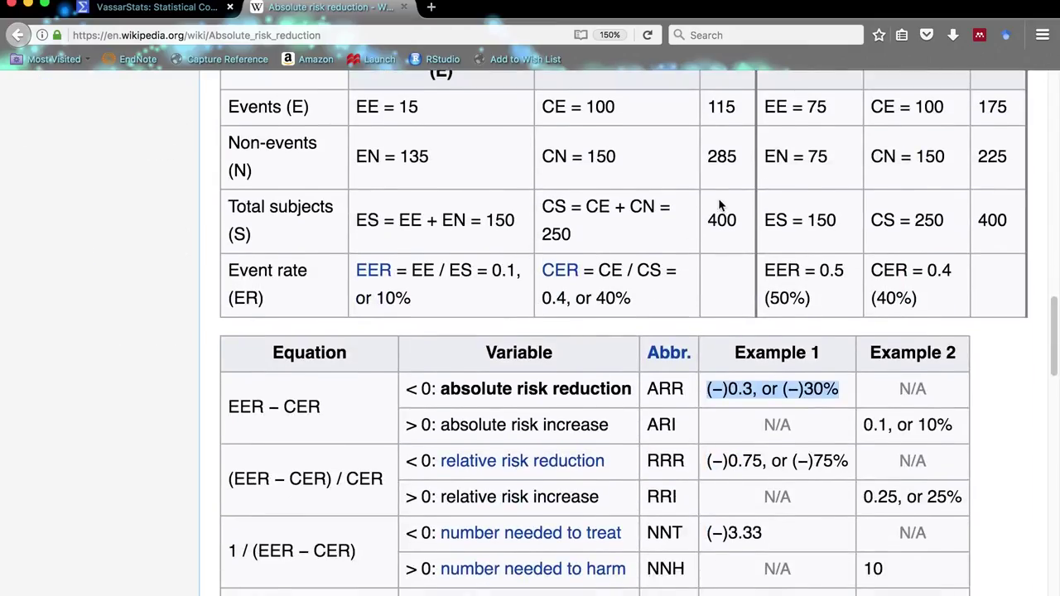
{"action": "scroll", "coordinate": [720, 205], "scroll_direction": "down", "scroll_amount": 1}
Return to the VassarStats results and compute the difference between the two group rates in Spotlight as .17-.50.
{"action": "left_click", "coordinate": [158, 7]}
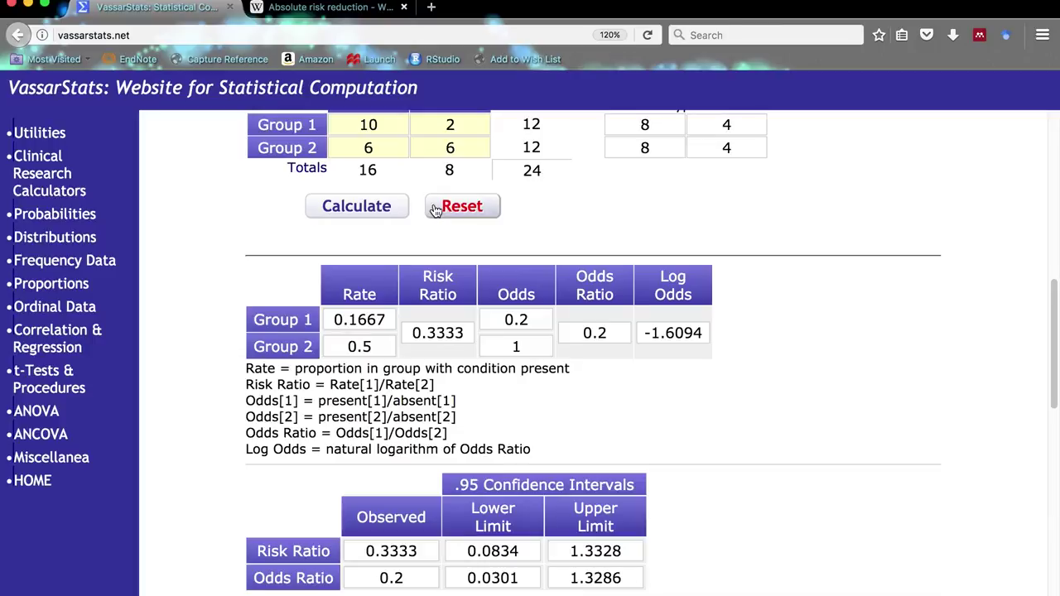
{"action": "key", "text": "super+space"}
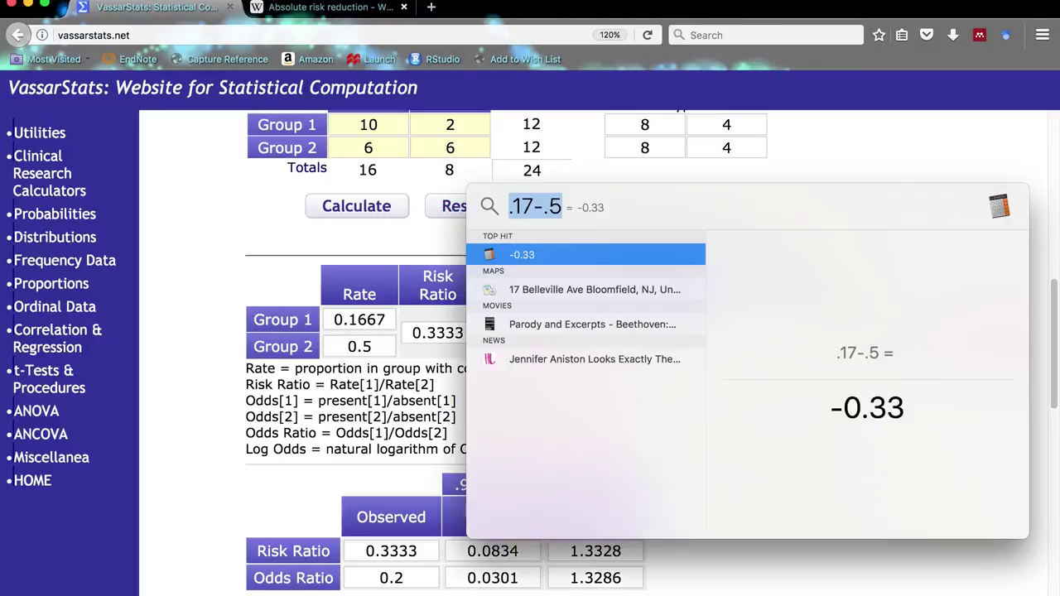
{"action": "type", "text": ".17-.6"}
{"action": "key", "text": "BackSpace"}
{"action": "type", "text": "4"}
{"action": "key", "text": "BackSpace"}
{"action": "type", "text": "50"}
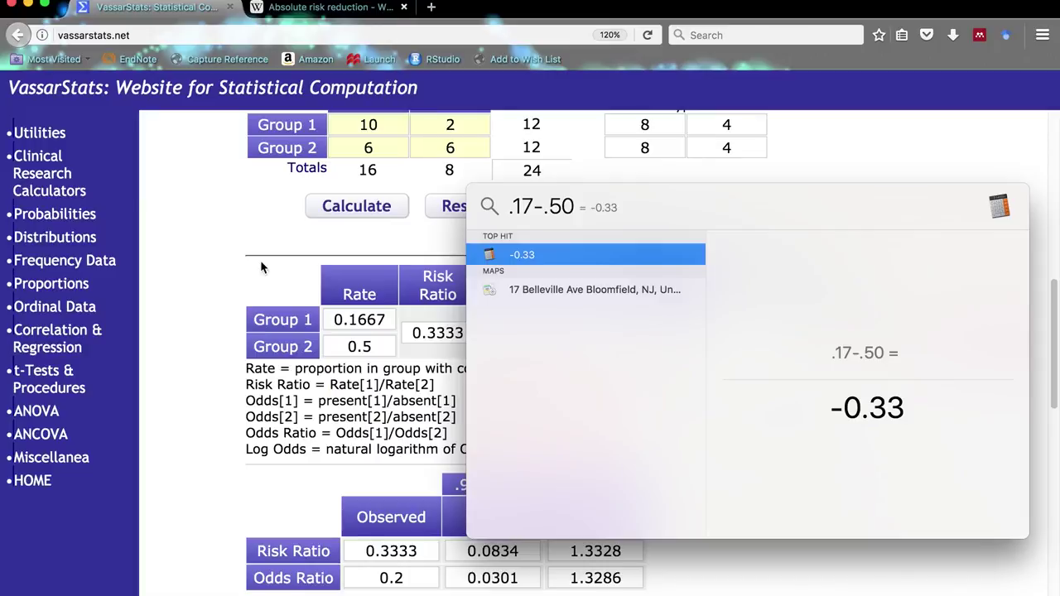
{"action": "left_click", "coordinate": [196, 231]}
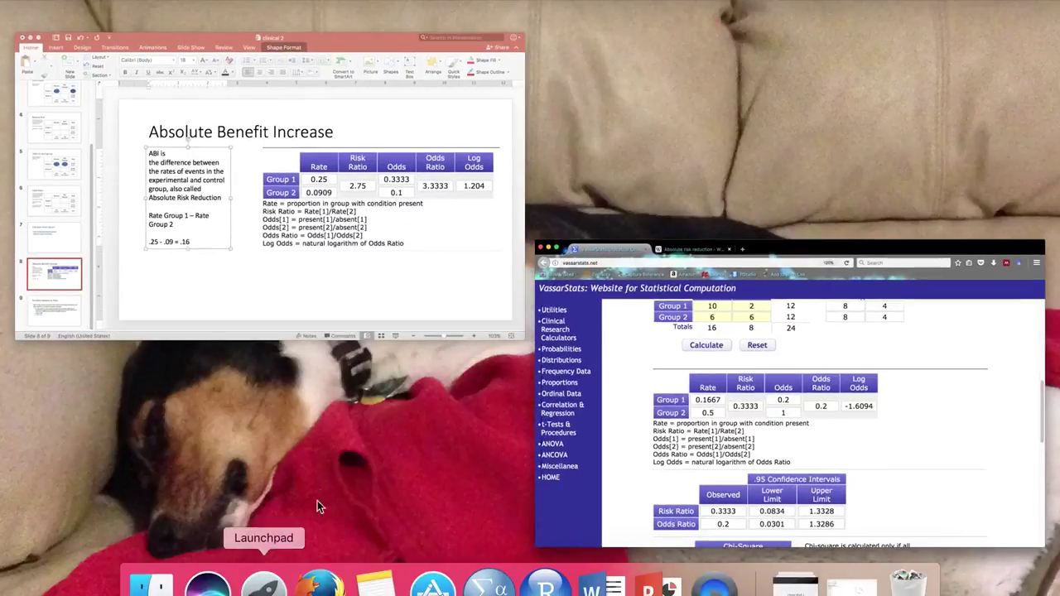
Switch to PowerPoint, start the slide show from the Absolute Benefit Increase slide and advance to the Numbers Needed to Treat slide.
{"action": "left_click", "coordinate": [734, 584]}
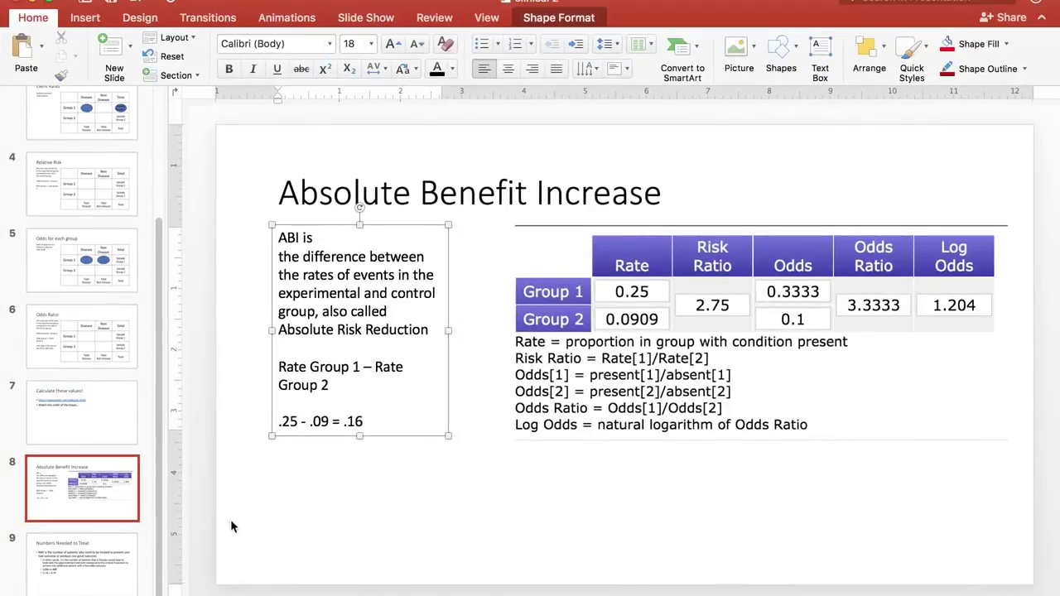
{"action": "key", "text": "super+shift+Return"}
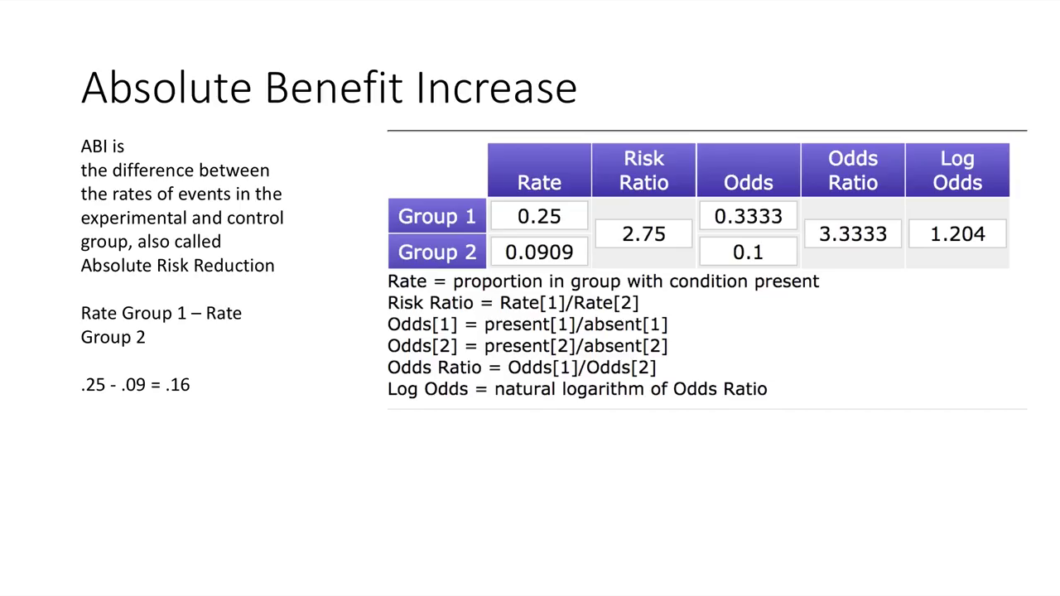
{"action": "key", "text": "Right"}
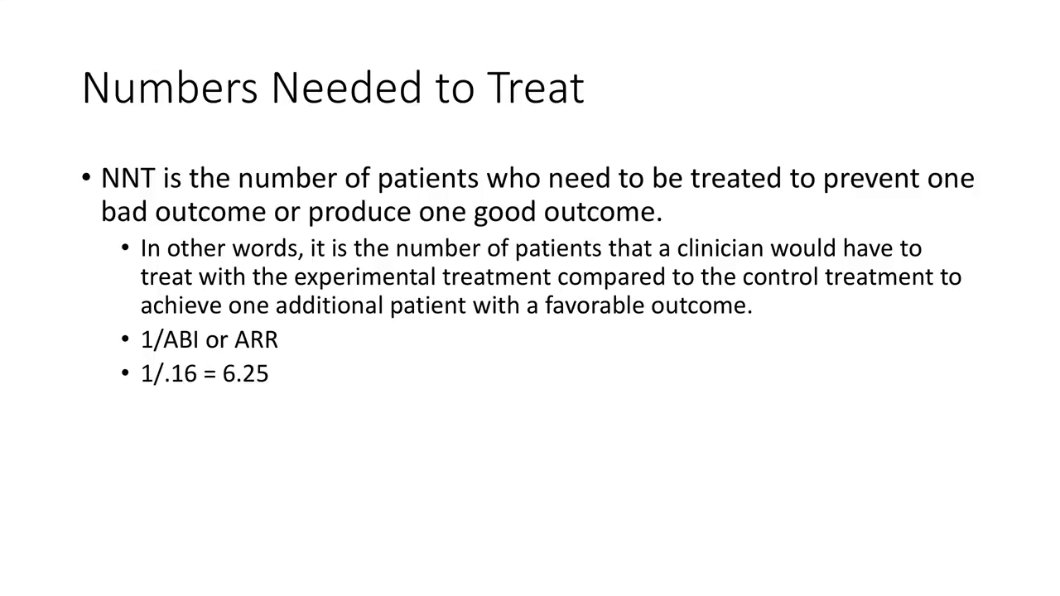